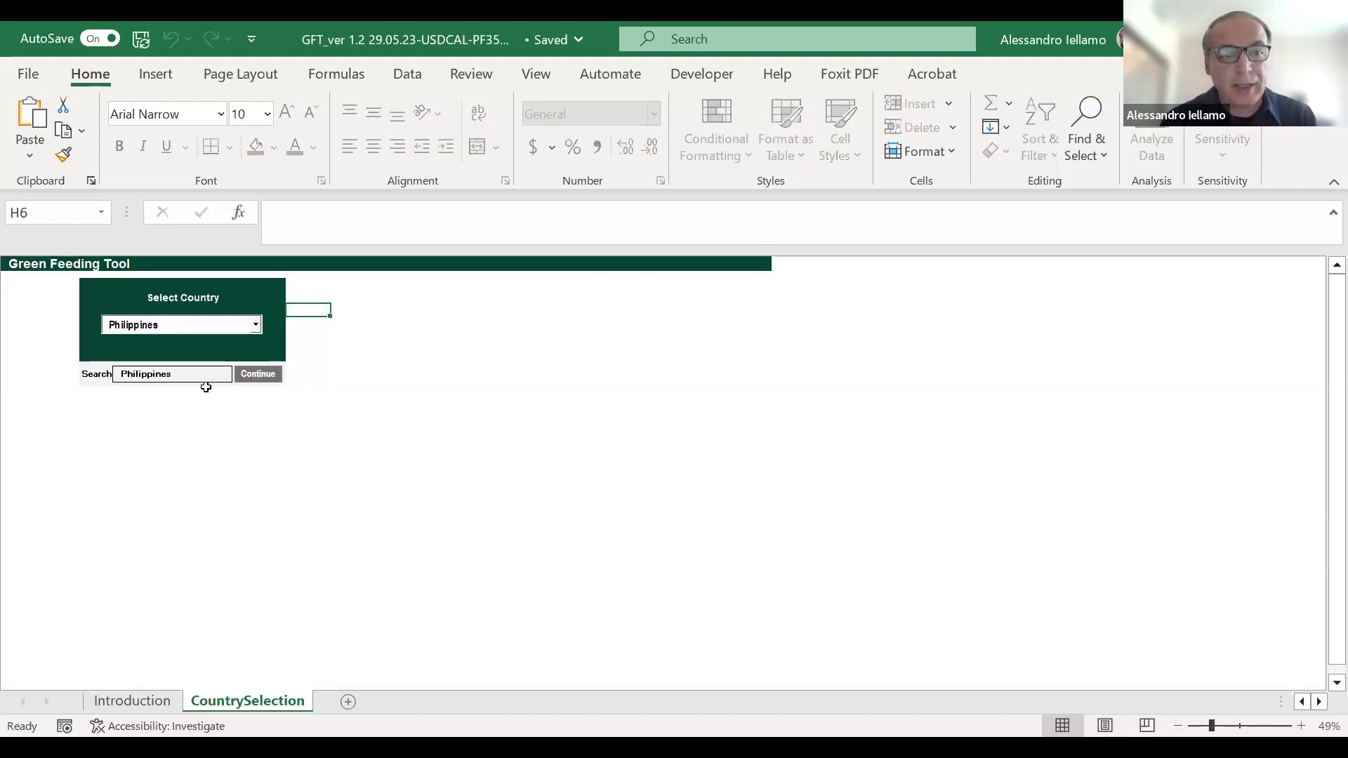
Select Viet Nam as the country in the Green Feeding Tool and continue to its country information.
{"action": "left_click", "coordinate": [179, 325]}
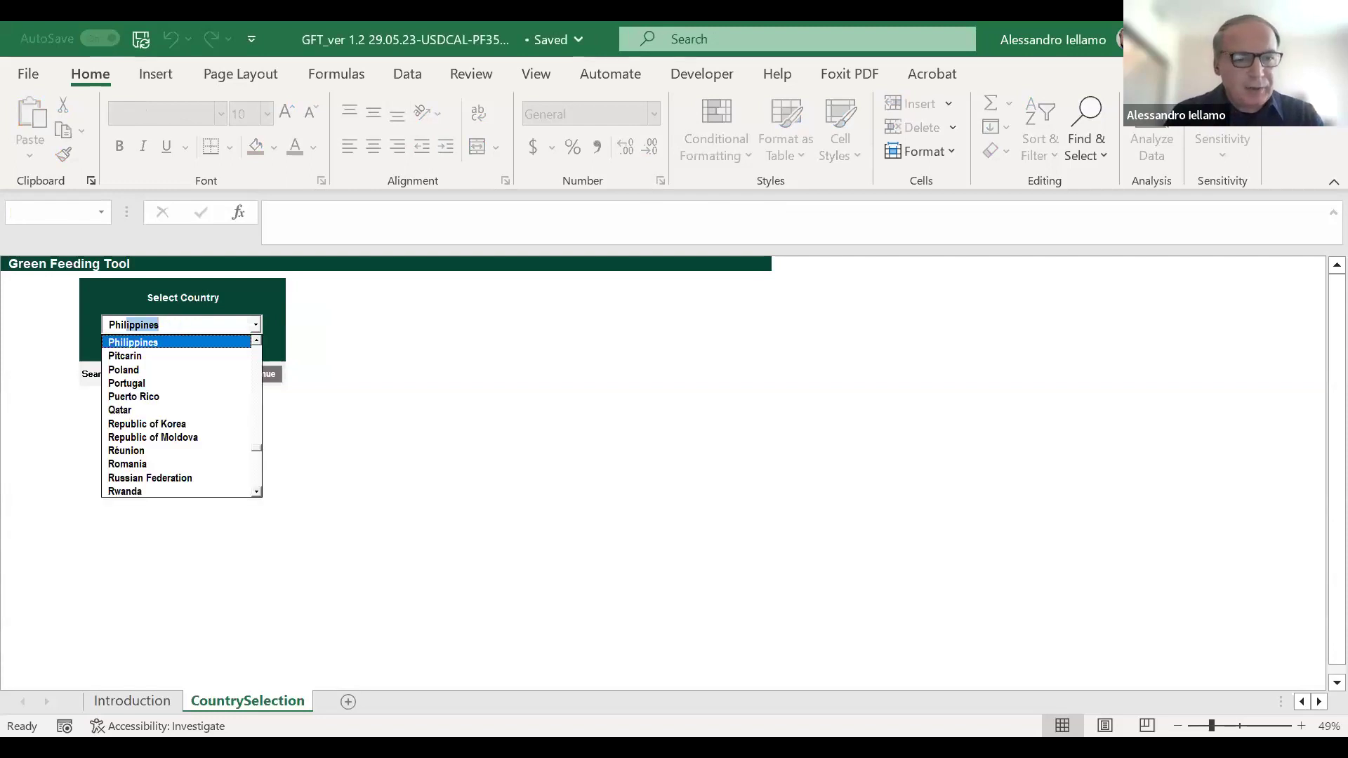
{"action": "key", "text": "BackSpace"}
{"action": "key", "text": "BackSpace"}
{"action": "key", "text": "BackSpace"}
{"action": "key", "text": "BackSpace"}
{"action": "key", "text": "BackSpace"}
{"action": "type", "text": "Vietn"}
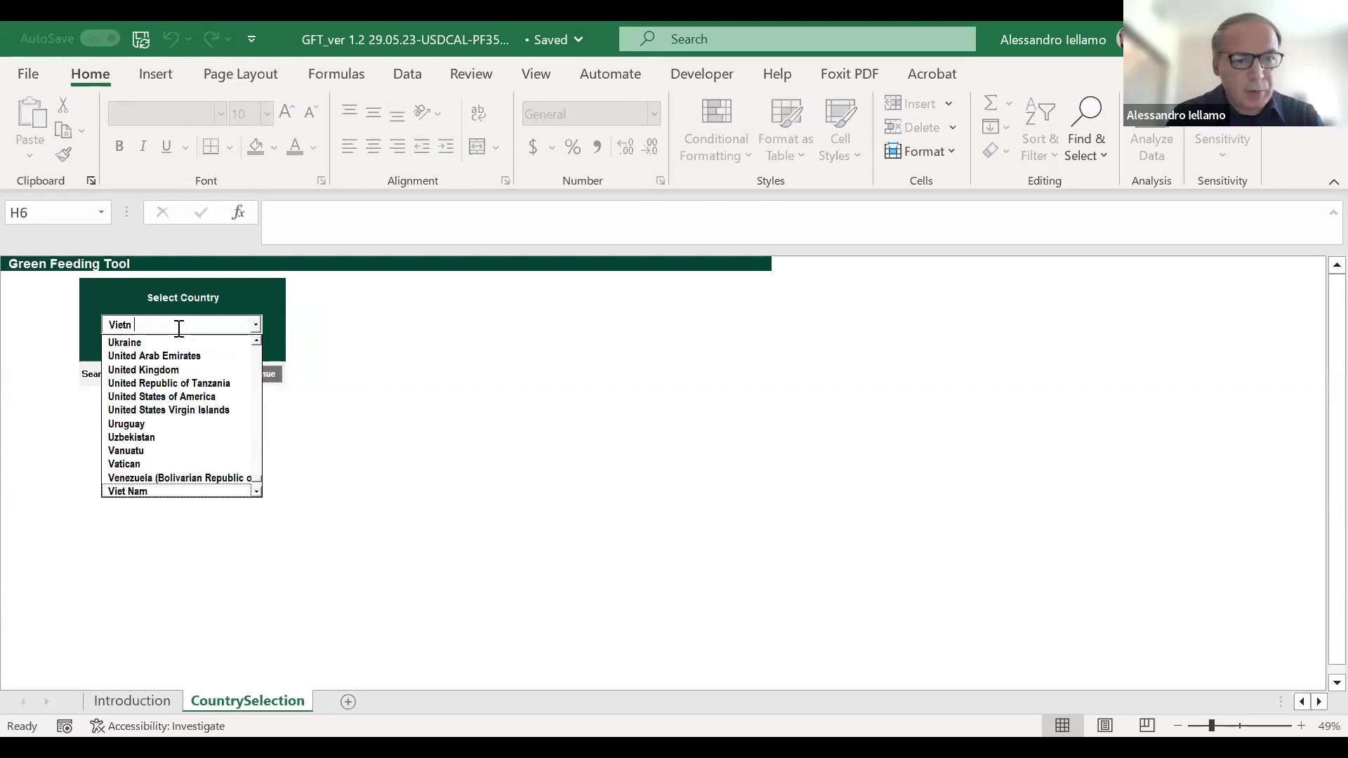
{"action": "key", "text": "BackSpace"}
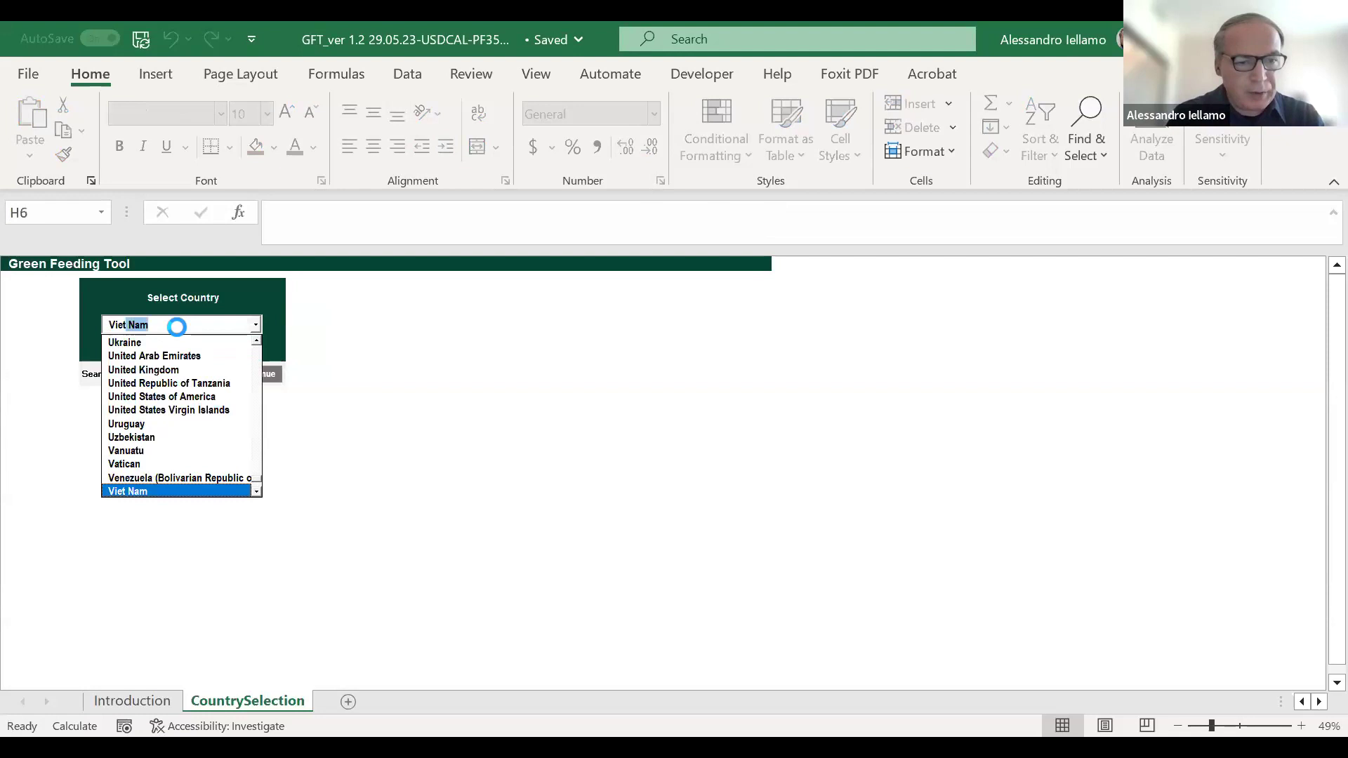
{"action": "left_click", "coordinate": [154, 490]}
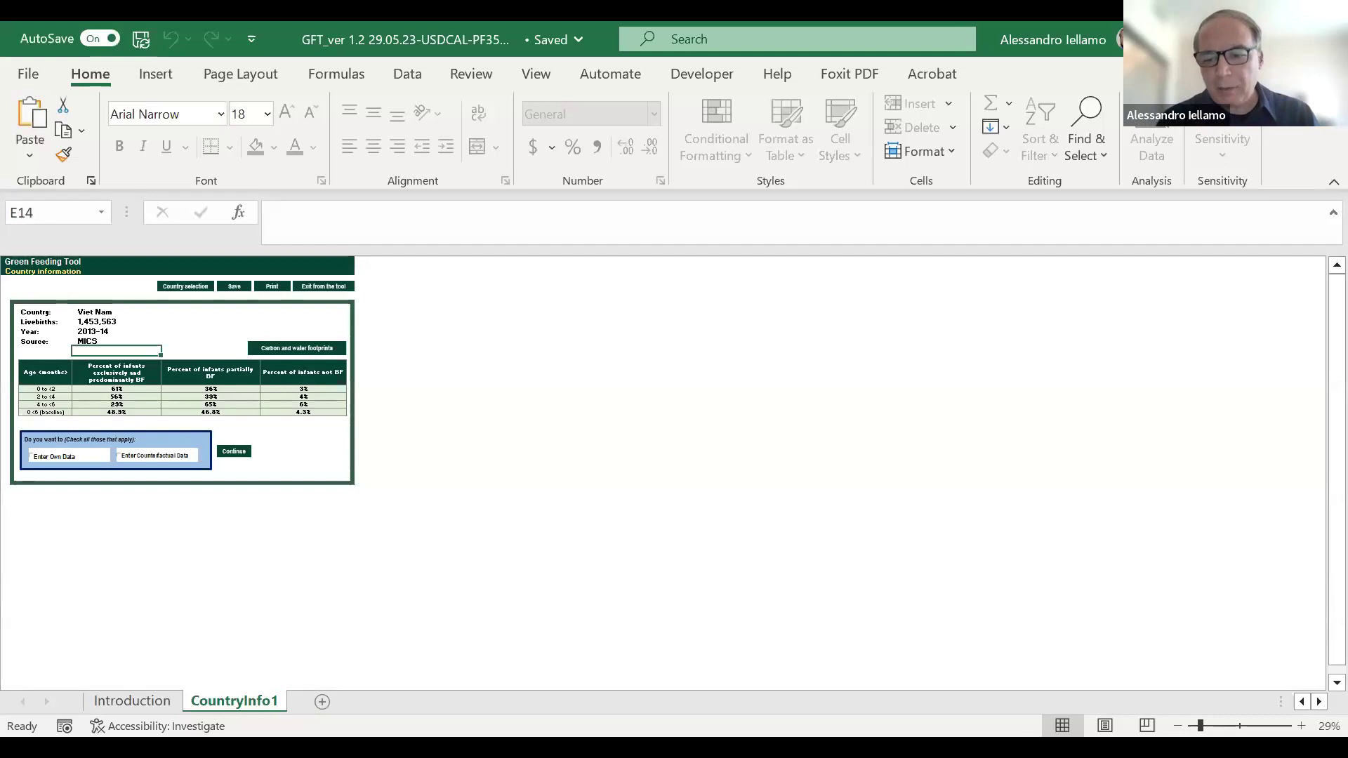
Review Viet Nam's breastfeeding percentages by infant age and open its baseline carbon and water footprints.
{"action": "left_click", "coordinate": [1301, 726]}
{"action": "left_click", "coordinate": [1302, 726]}
{"action": "left_click", "coordinate": [1301, 726]}
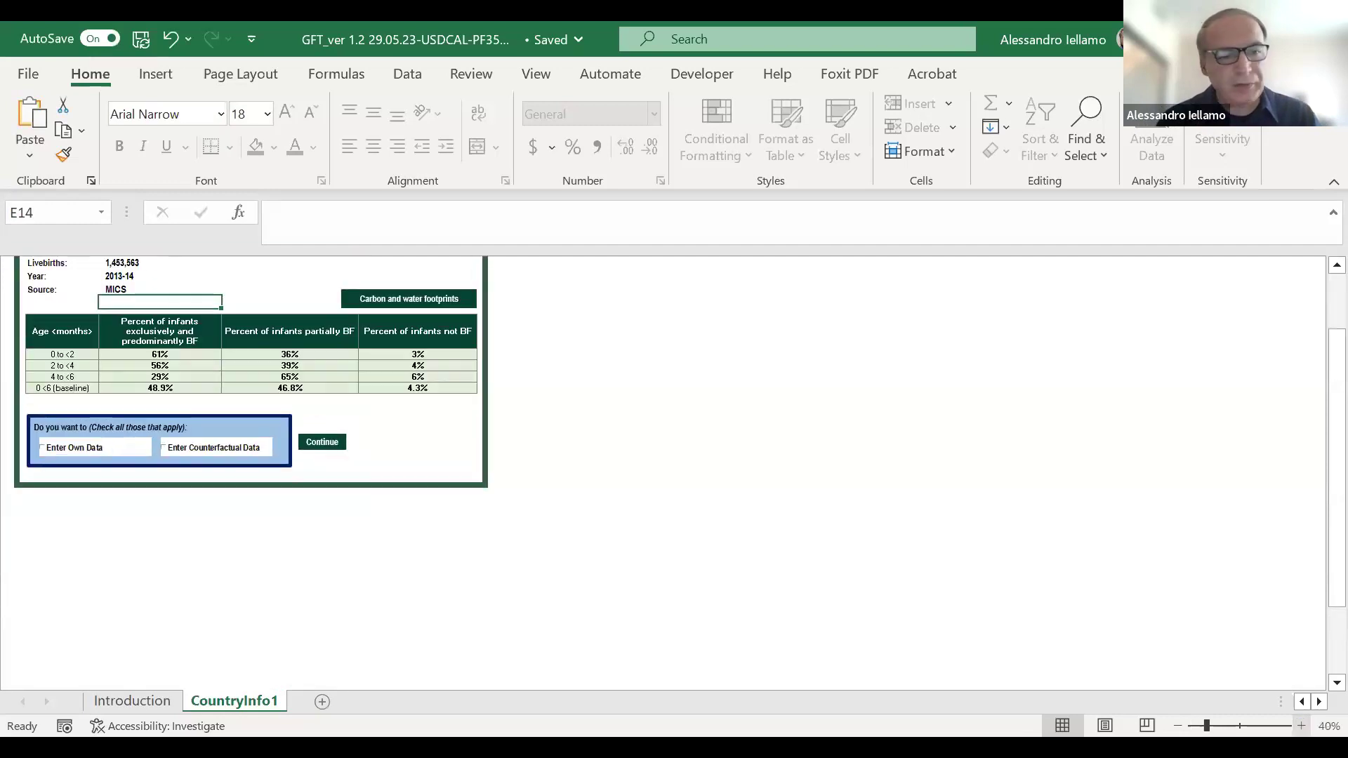
{"action": "left_click", "coordinate": [1301, 726]}
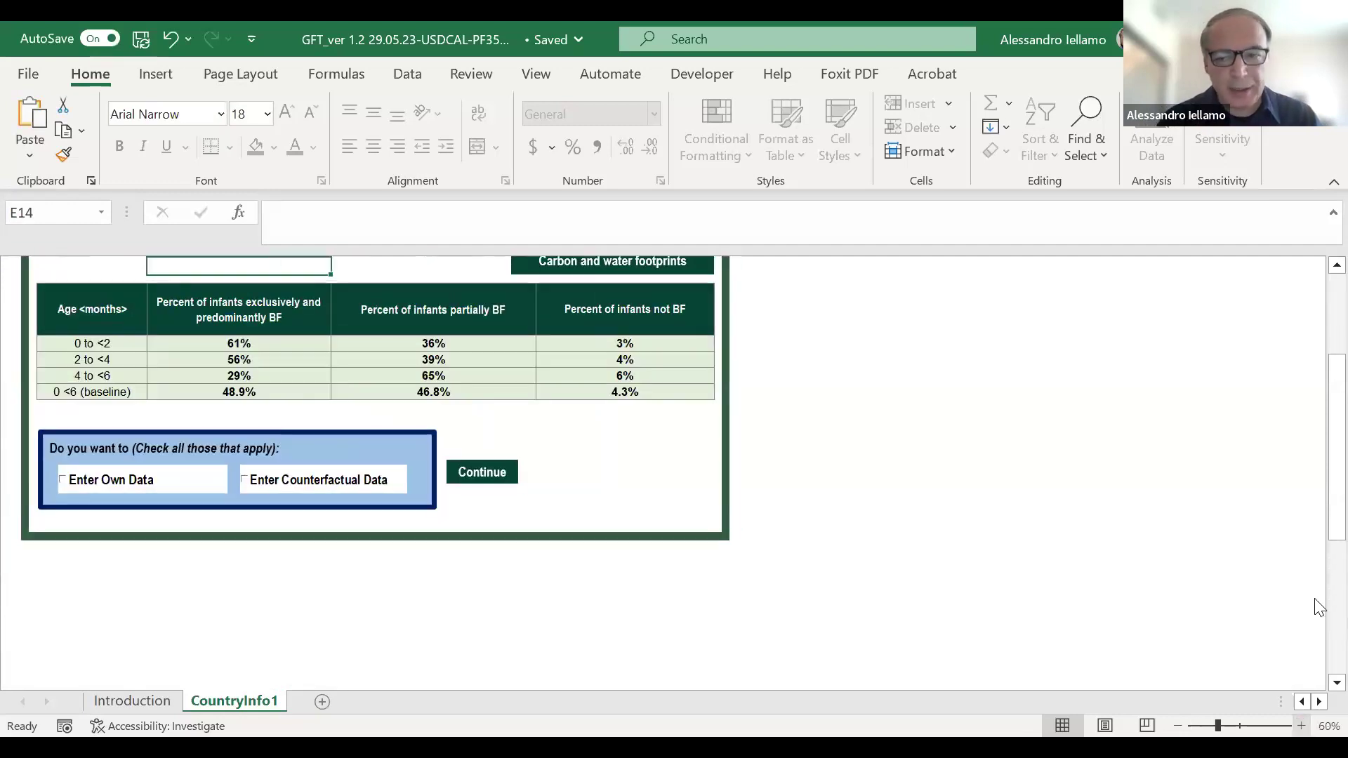
{"action": "left_click_drag", "start_coordinate": [1318, 537], "coordinate": [1317, 493]}
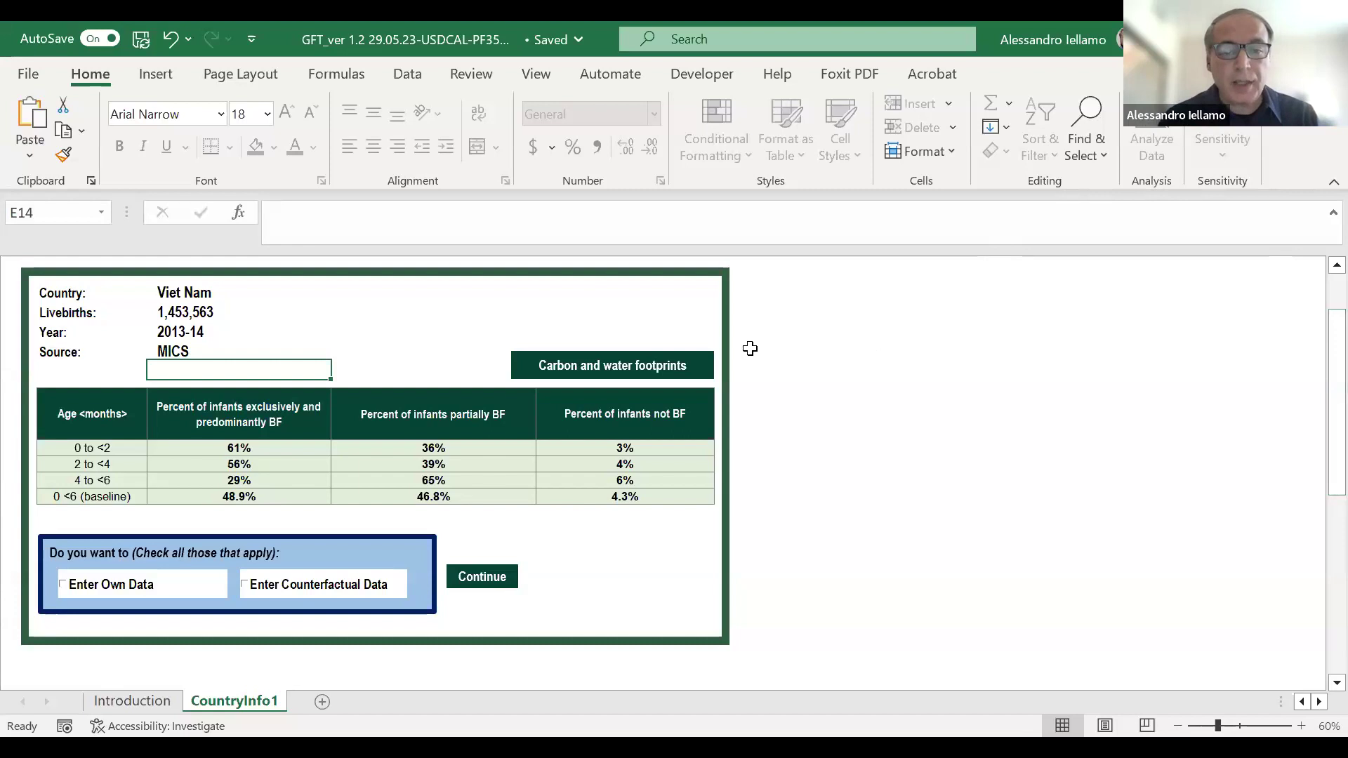
{"action": "left_click", "coordinate": [665, 366]}
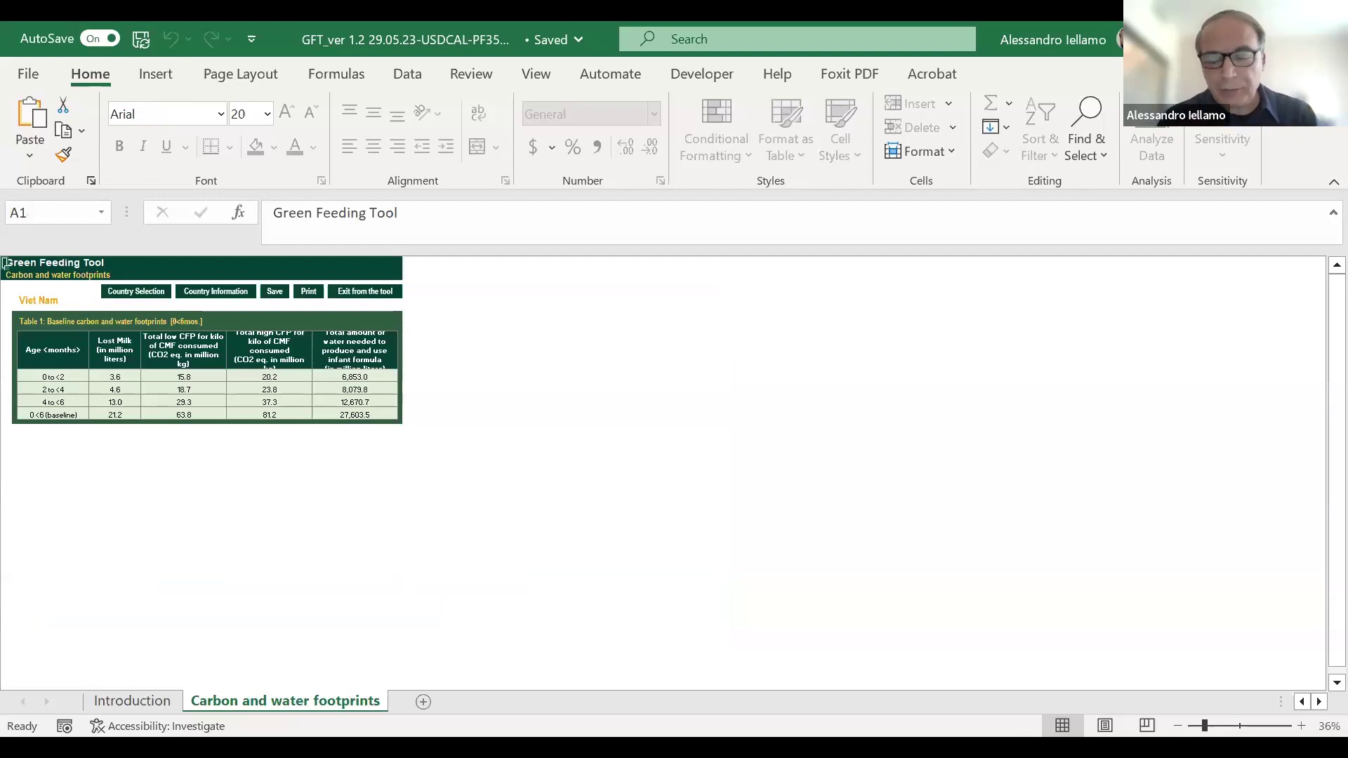
Examine the baseline carbon and water footprints table, preview its printout, and close the preview.
{"action": "left_click", "coordinate": [1302, 726]}
{"action": "left_click", "coordinate": [1301, 726]}
{"action": "left_click", "coordinate": [1301, 726]}
{"action": "left_click", "coordinate": [1301, 726]}
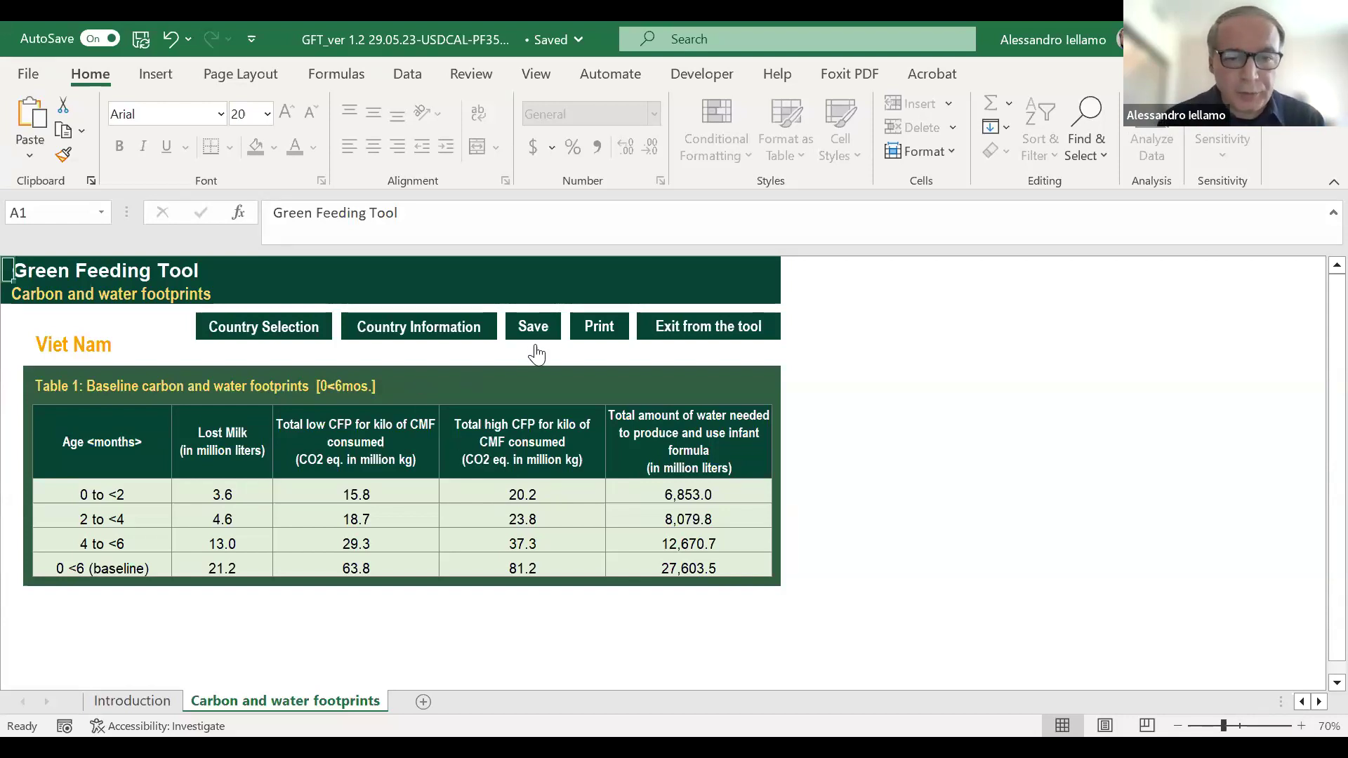
{"action": "left_click", "coordinate": [605, 342]}
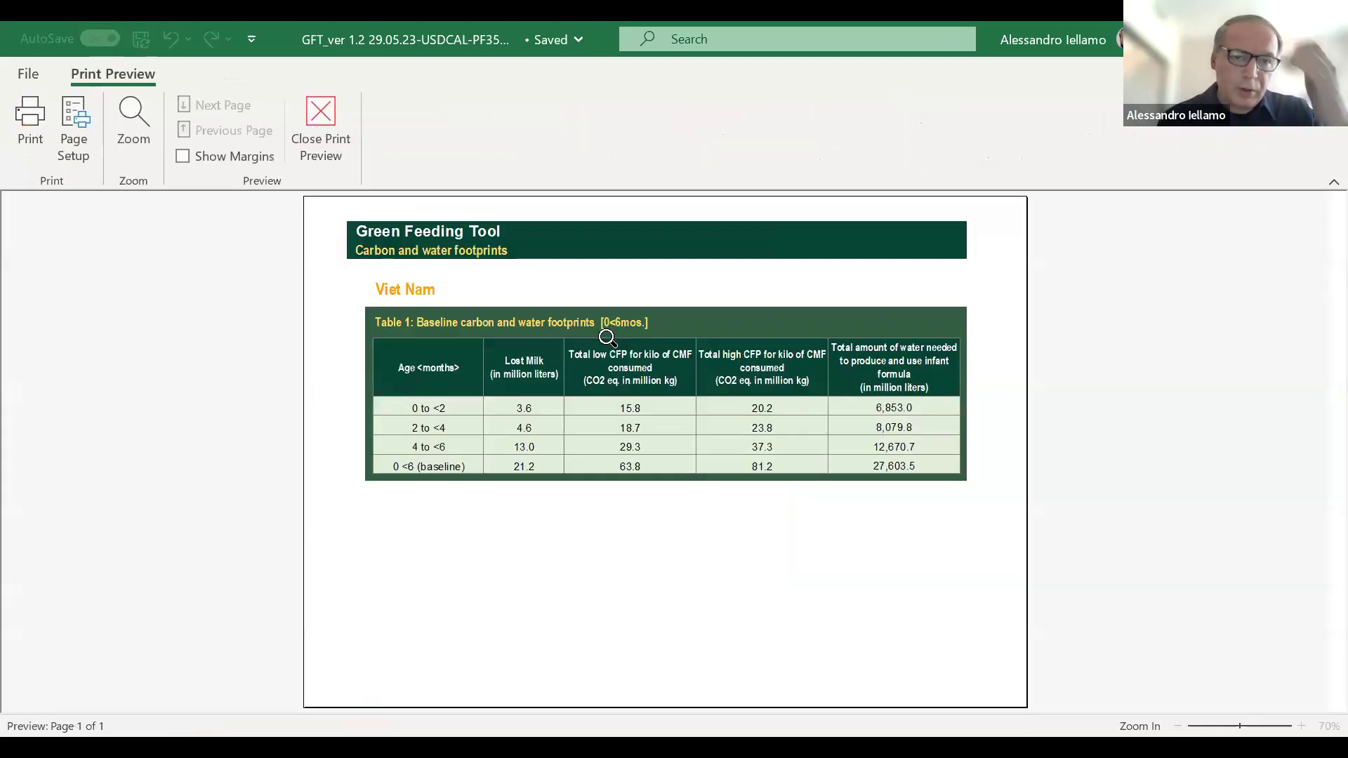
{"action": "left_click", "coordinate": [339, 125]}
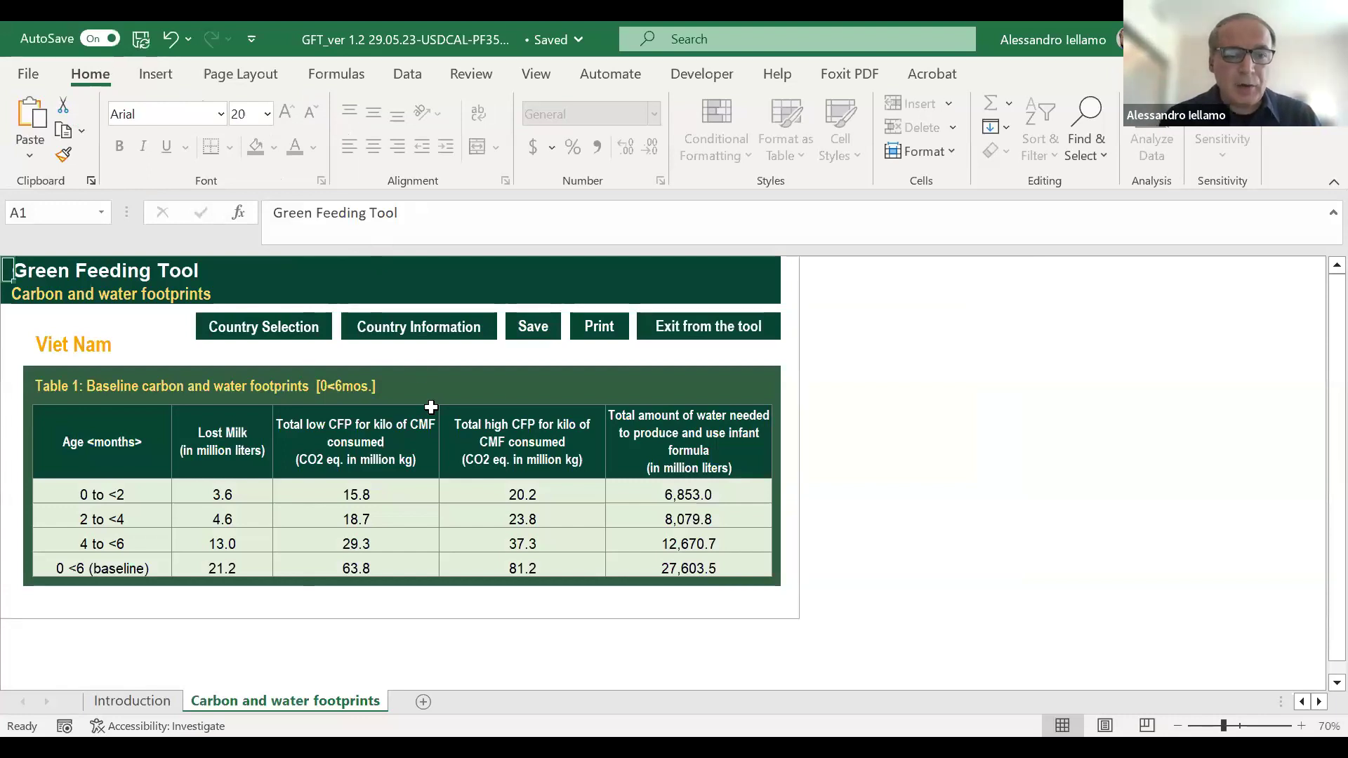
Return to the country selection and try to continue with Viet Nam still chosen.
{"action": "left_click", "coordinate": [263, 334]}
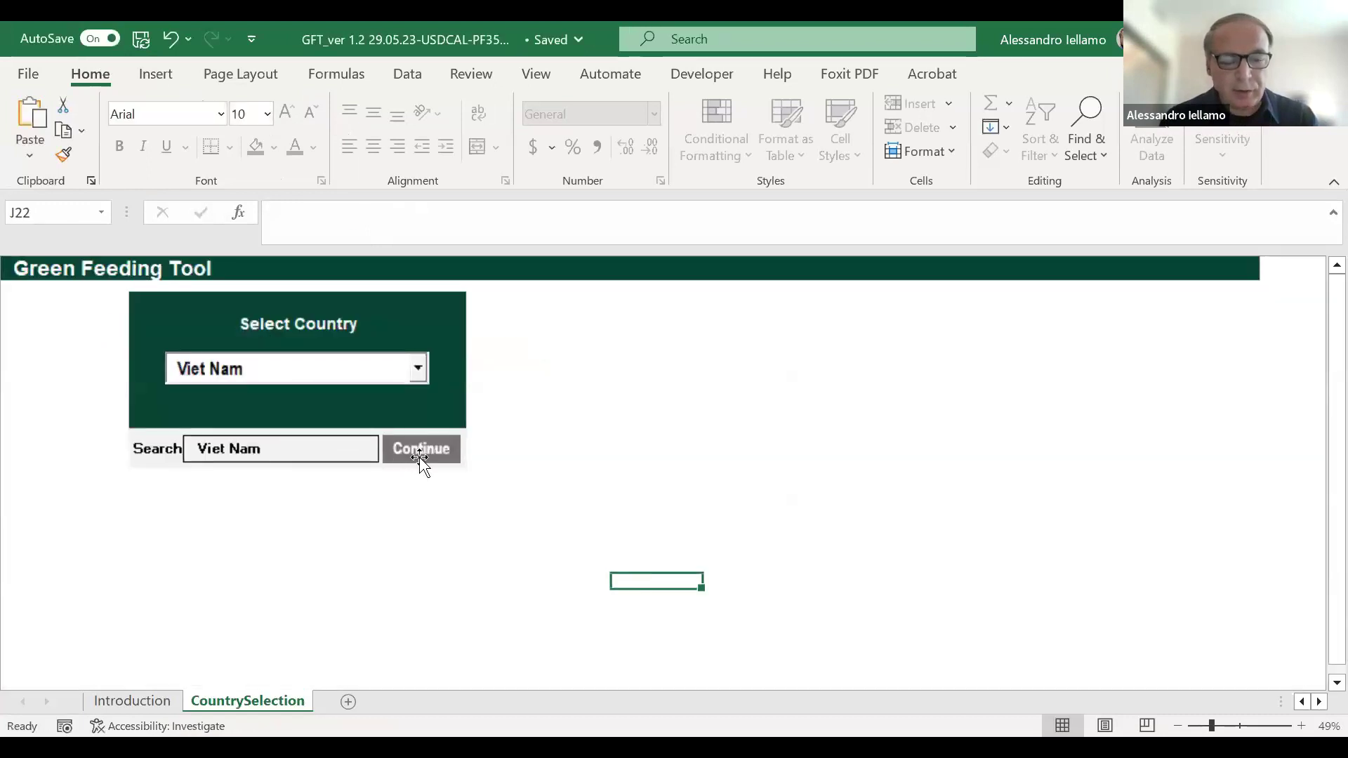
{"action": "left_click", "coordinate": [450, 448]}
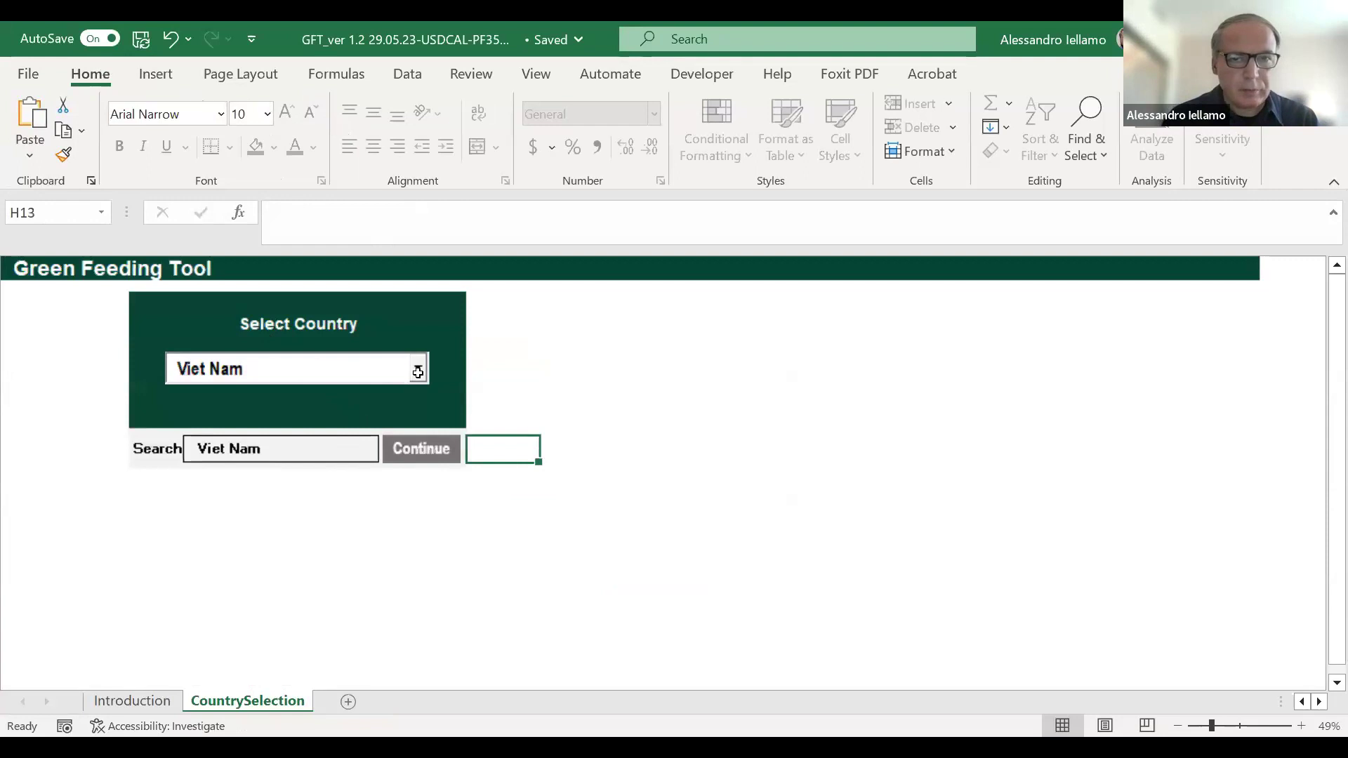
{"action": "key", "text": "Right"}
{"action": "key", "text": "Right"}
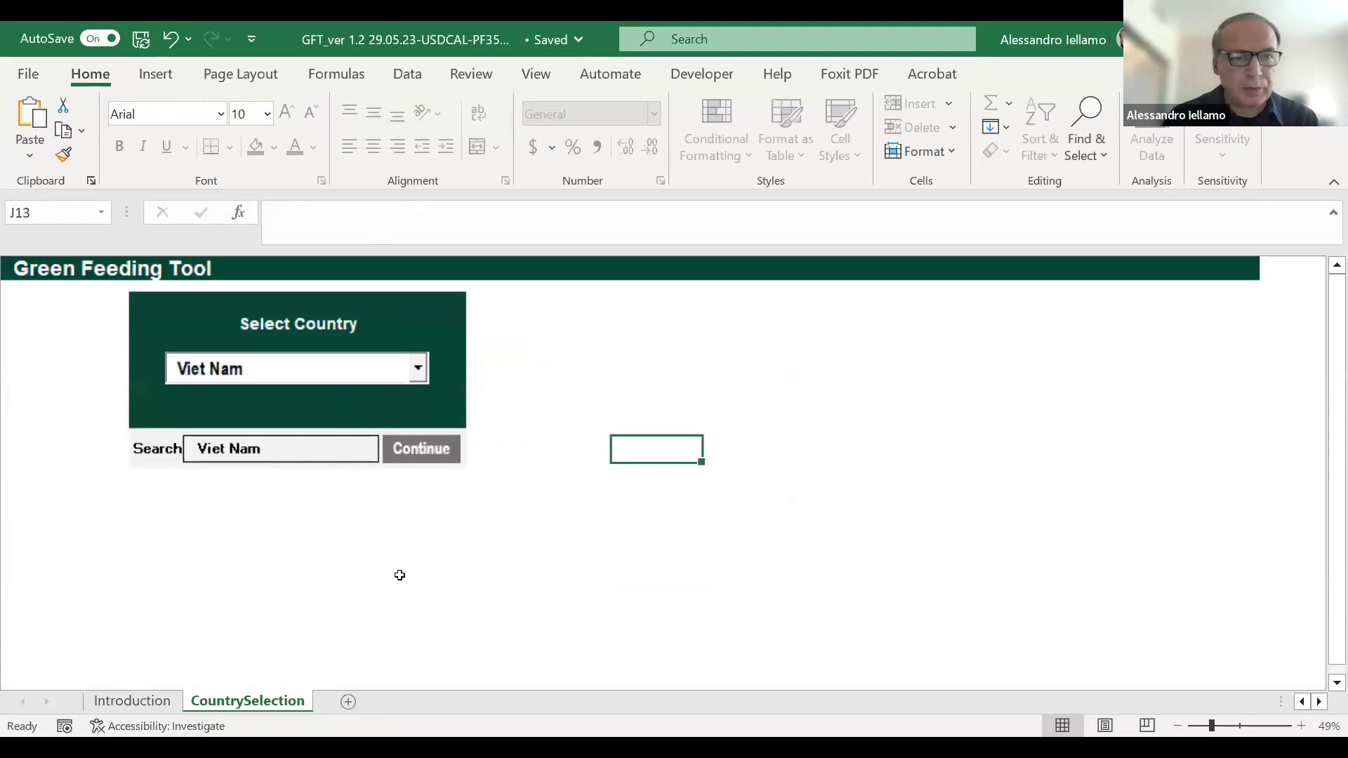
{"action": "left_click", "coordinate": [141, 700]}
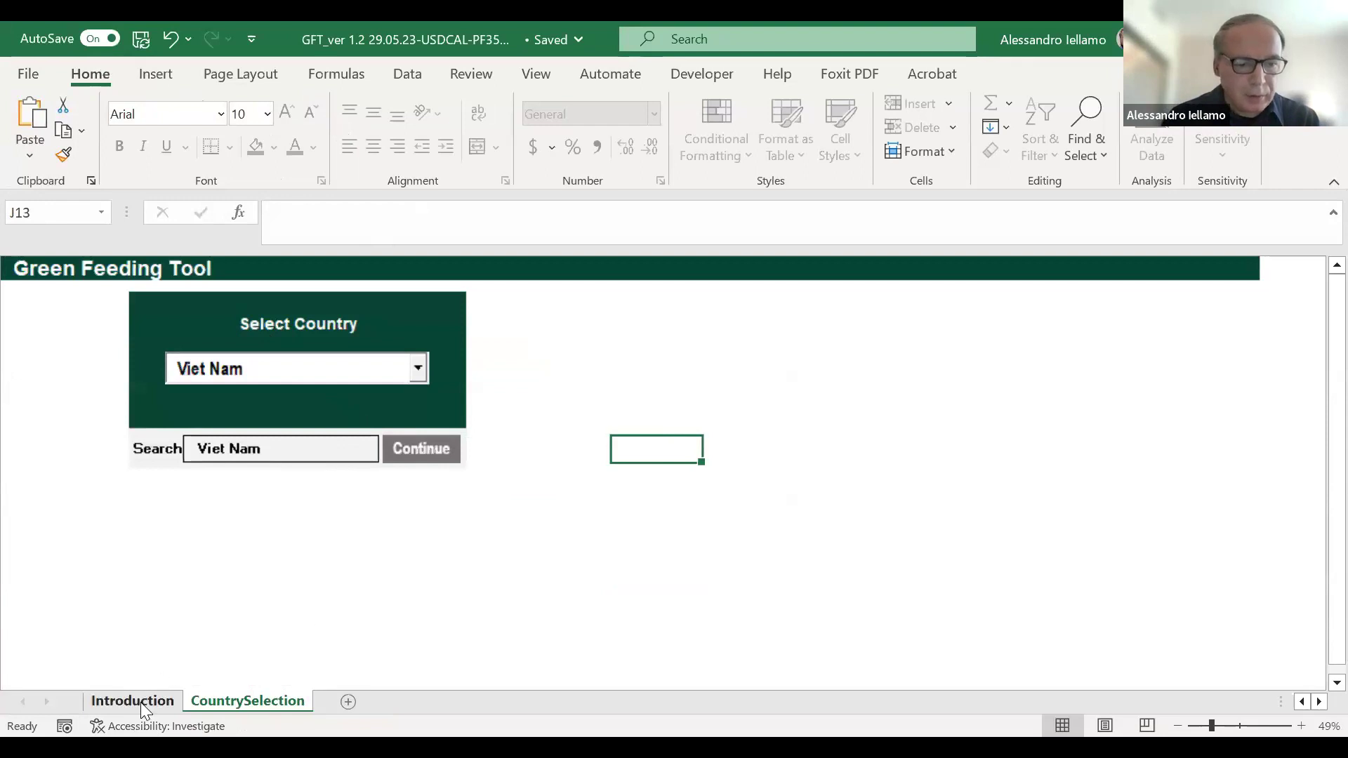
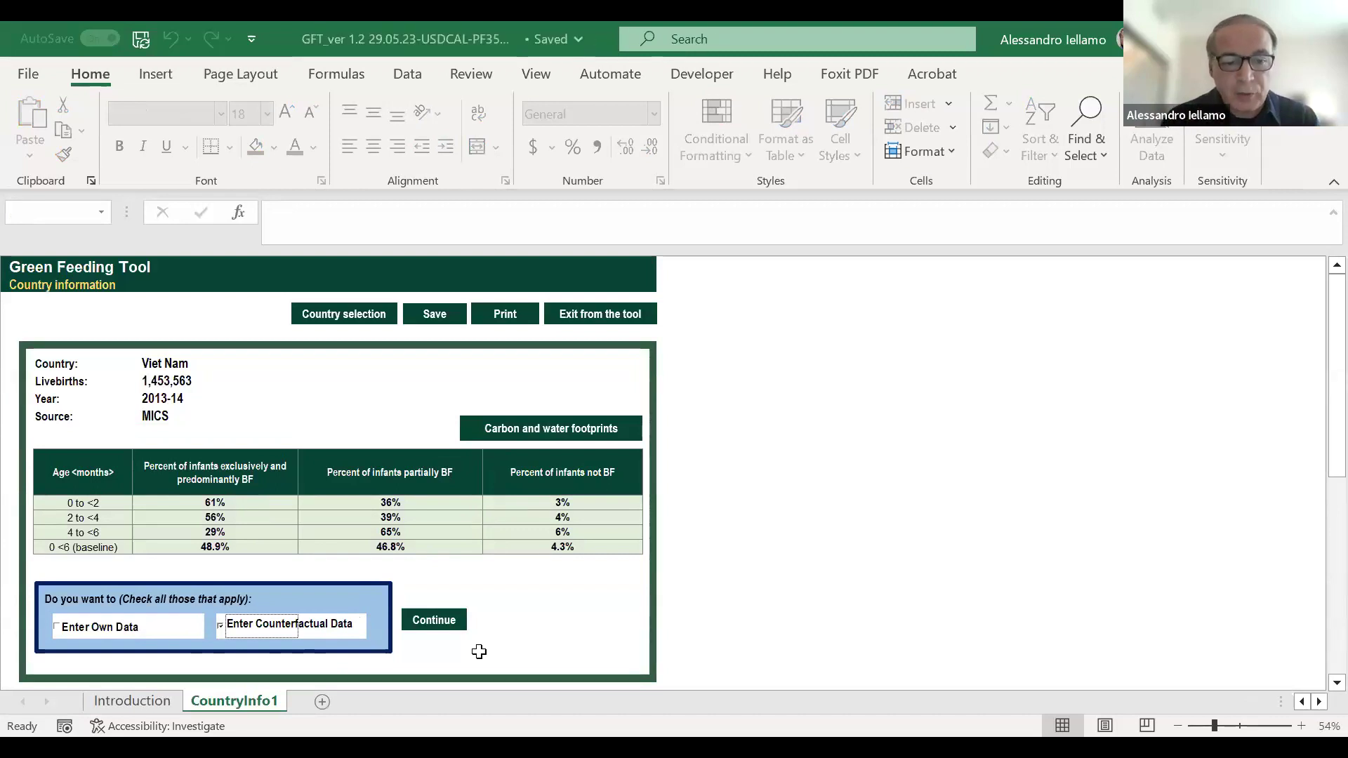
Enter counterfactual rates of 70% exclusively and predominantly breastfed, 28% partially breastfed and 2% not breastfed, and open the resulting carbon and water footprints.
{"action": "left_click", "coordinate": [449, 630]}
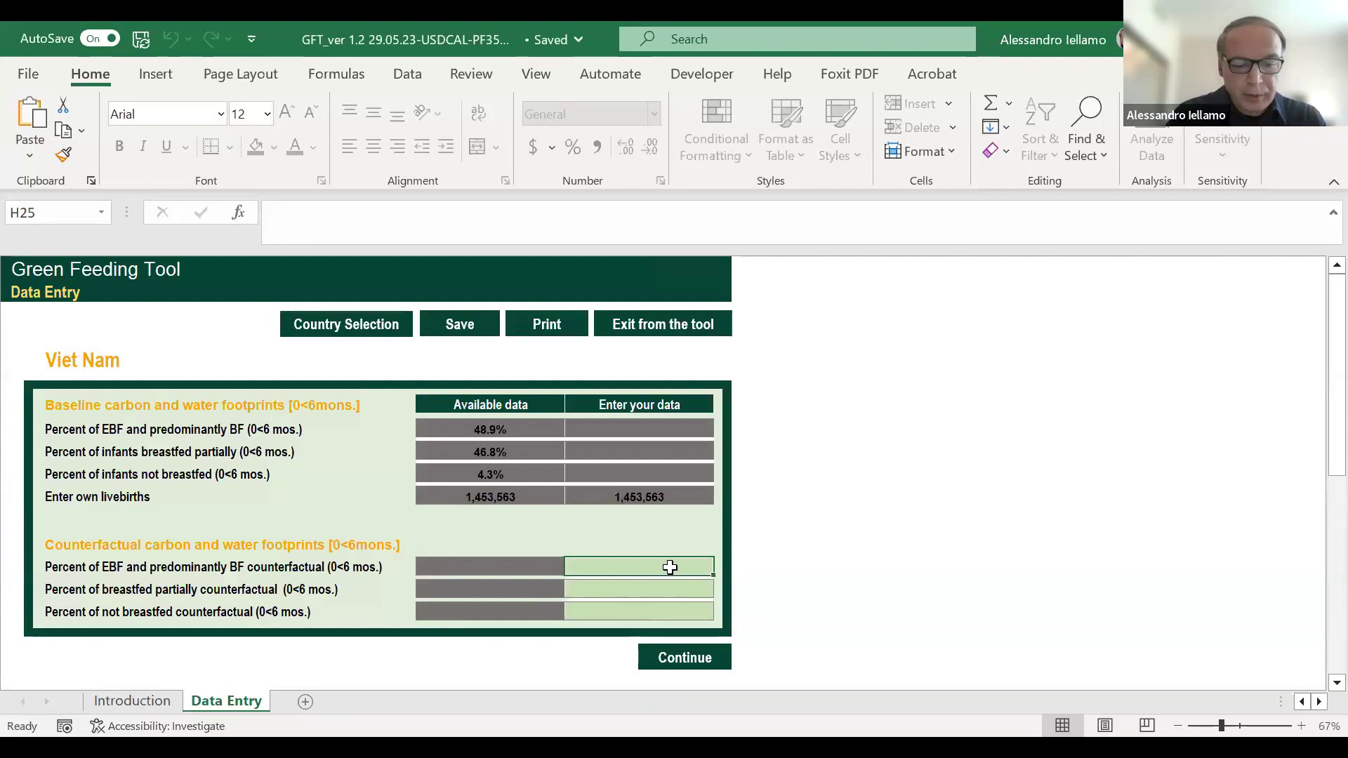
{"action": "type", "text": "70"}
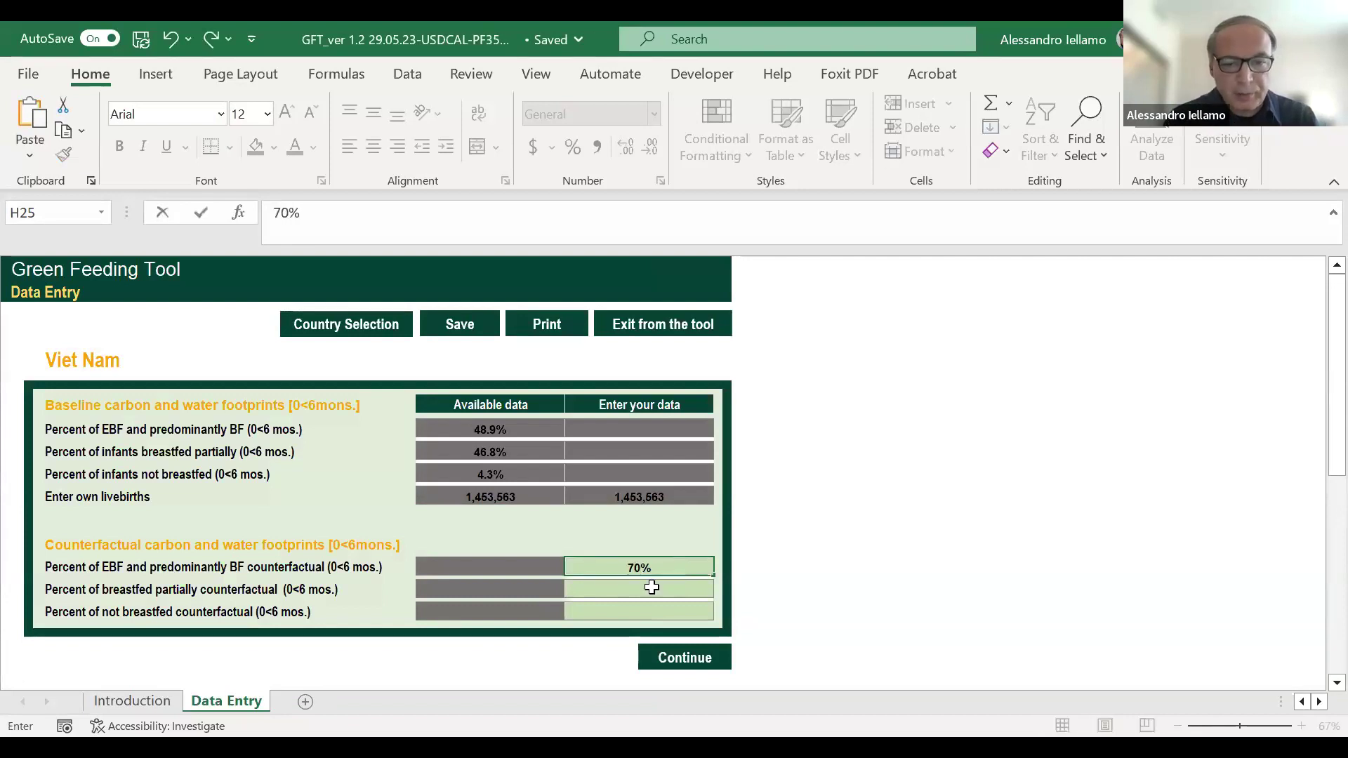
{"action": "left_click", "coordinate": [652, 588]}
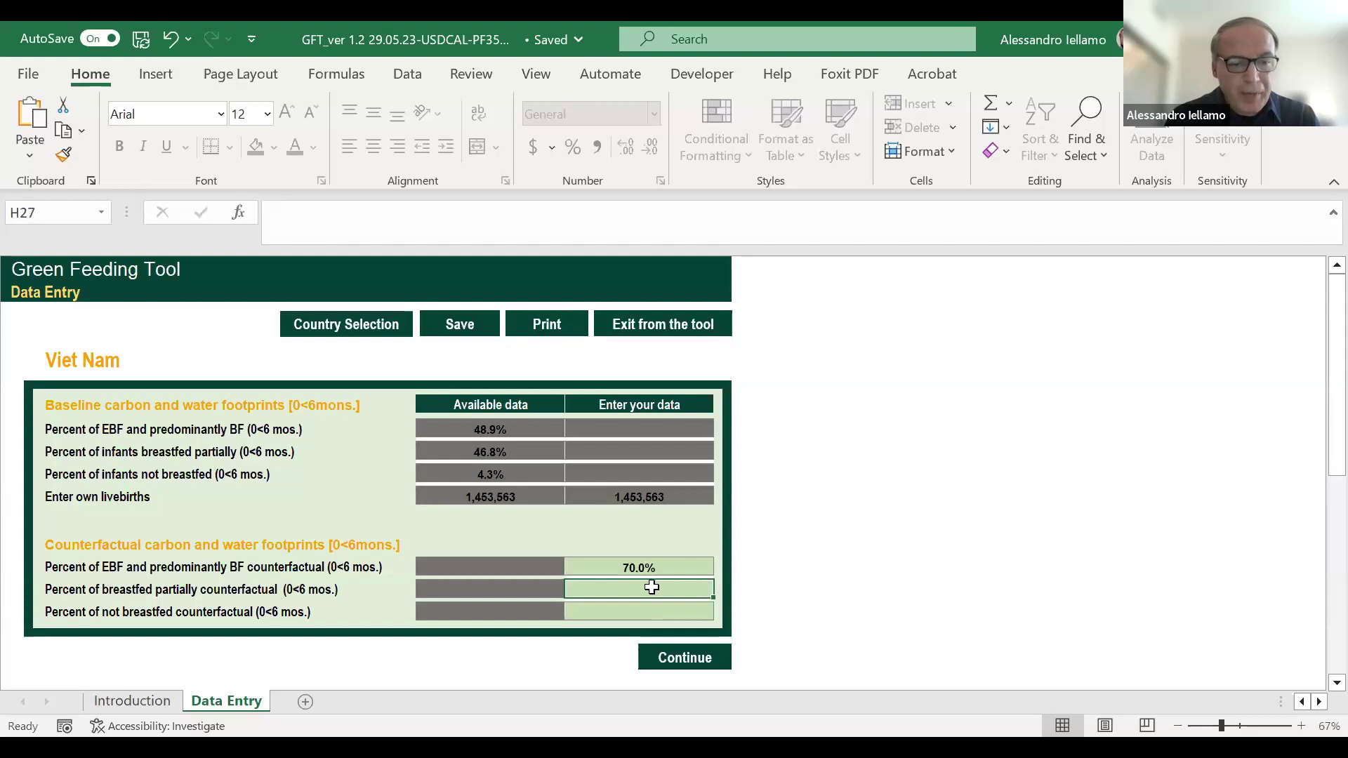
{"action": "type", "text": "2"}
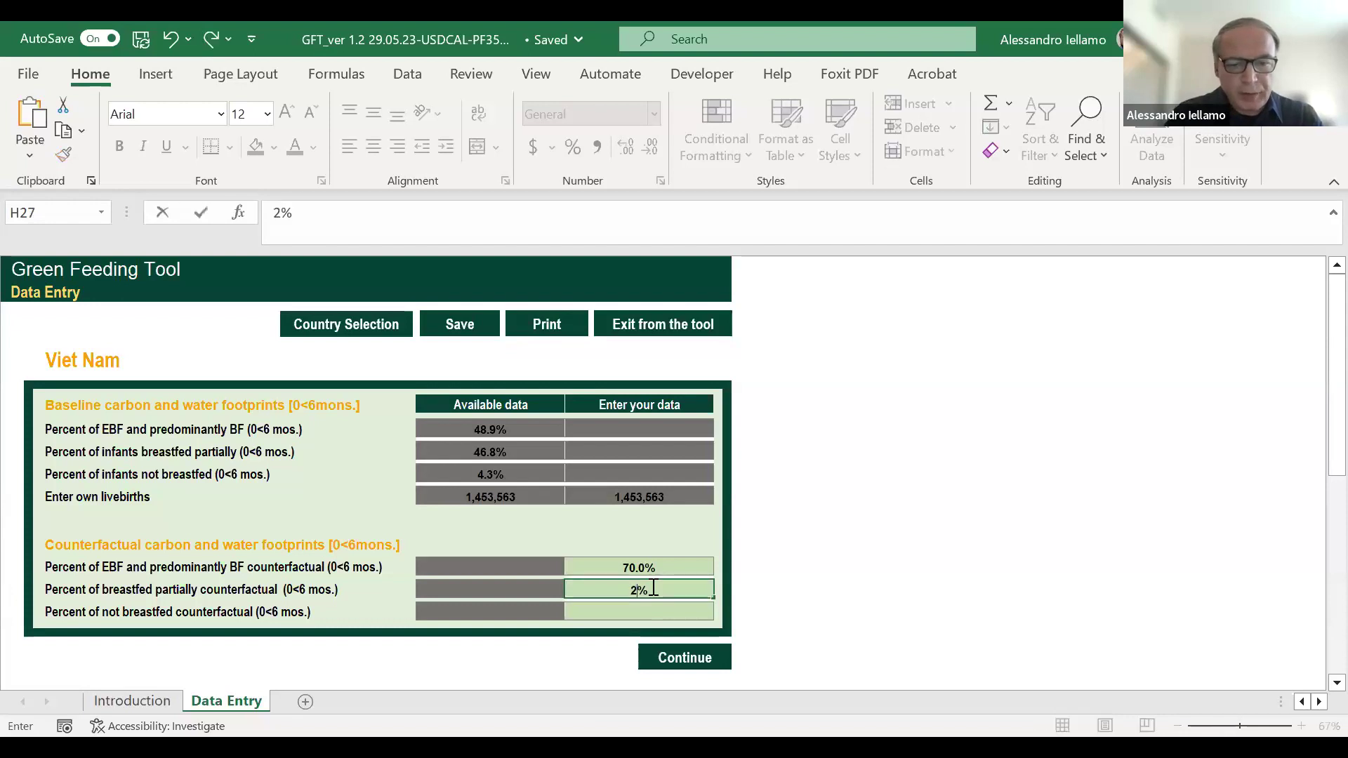
{"action": "type", "text": "8"}
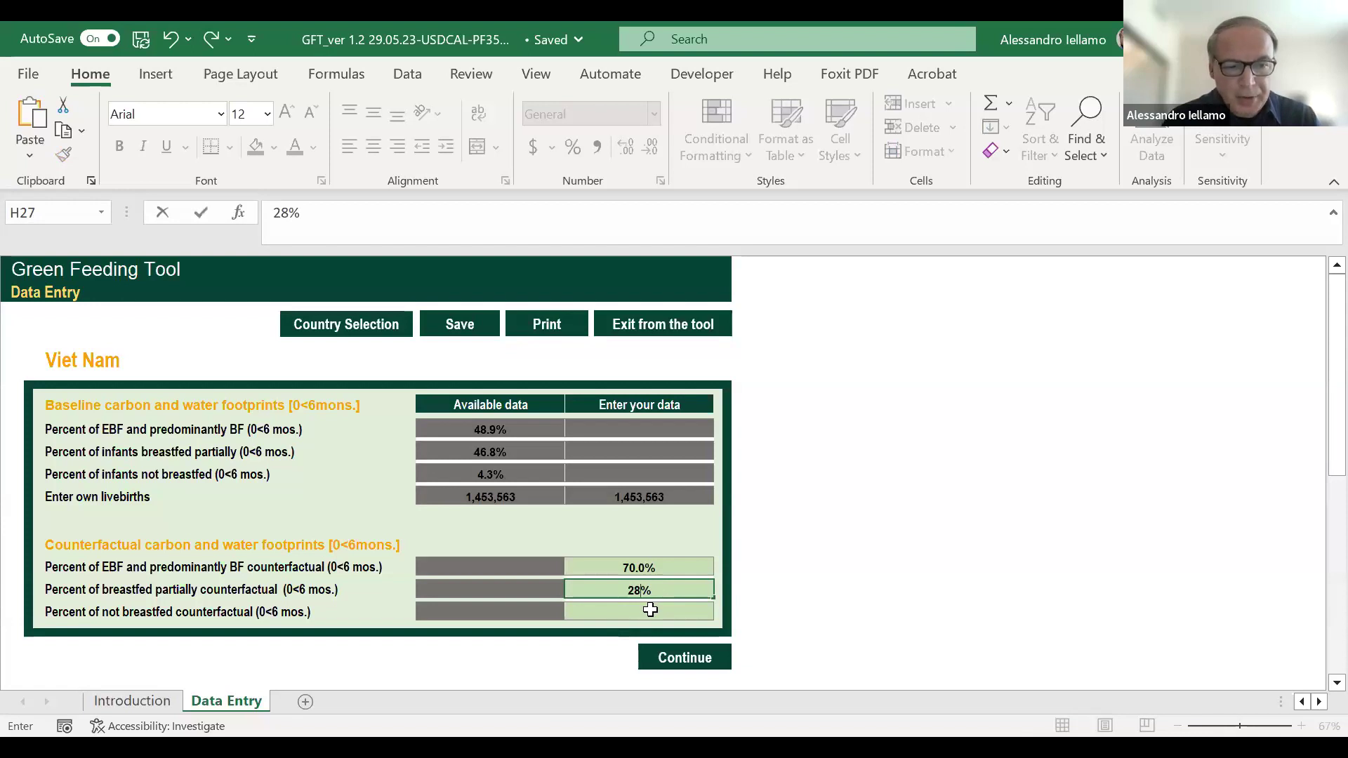
{"action": "left_click", "coordinate": [650, 611]}
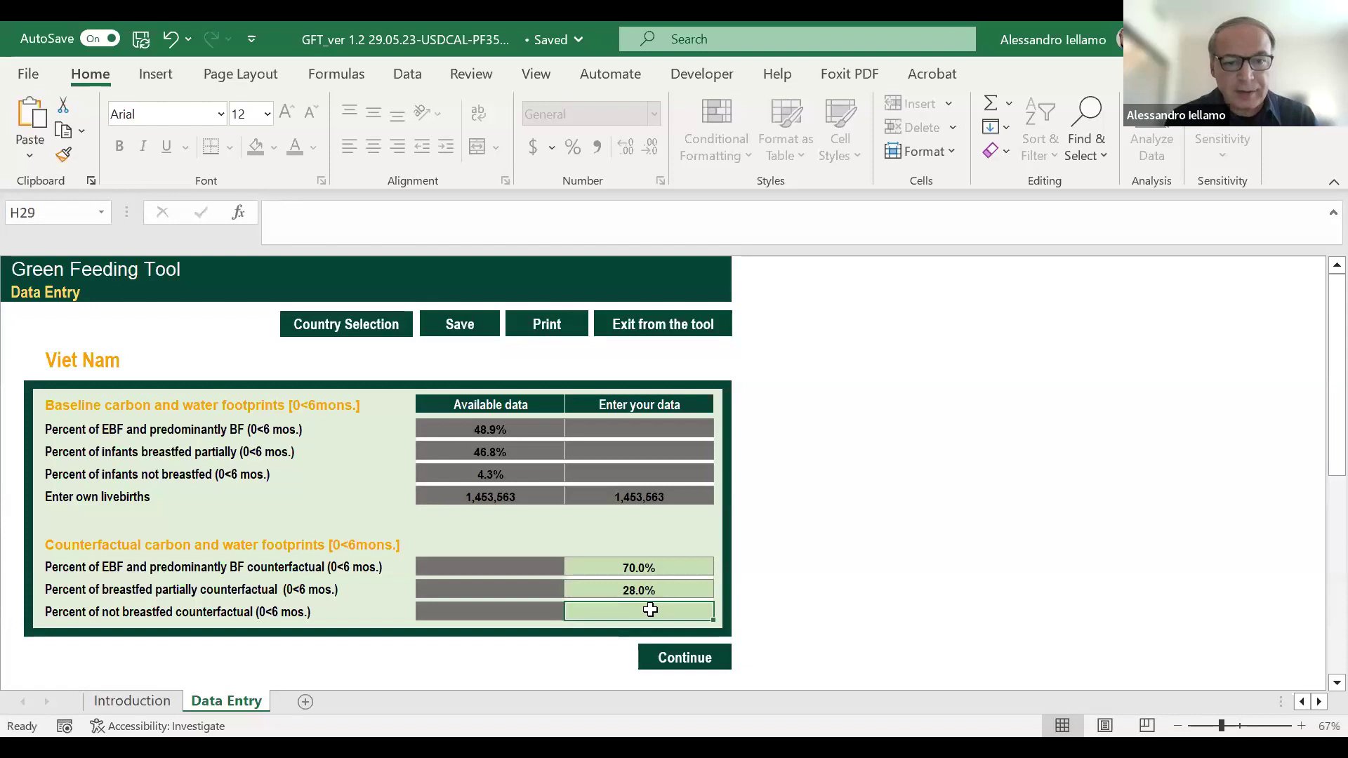
{"action": "type", "text": "2%"}
{"action": "left_click", "coordinate": [580, 642]}
{"action": "left_click", "coordinate": [663, 660]}
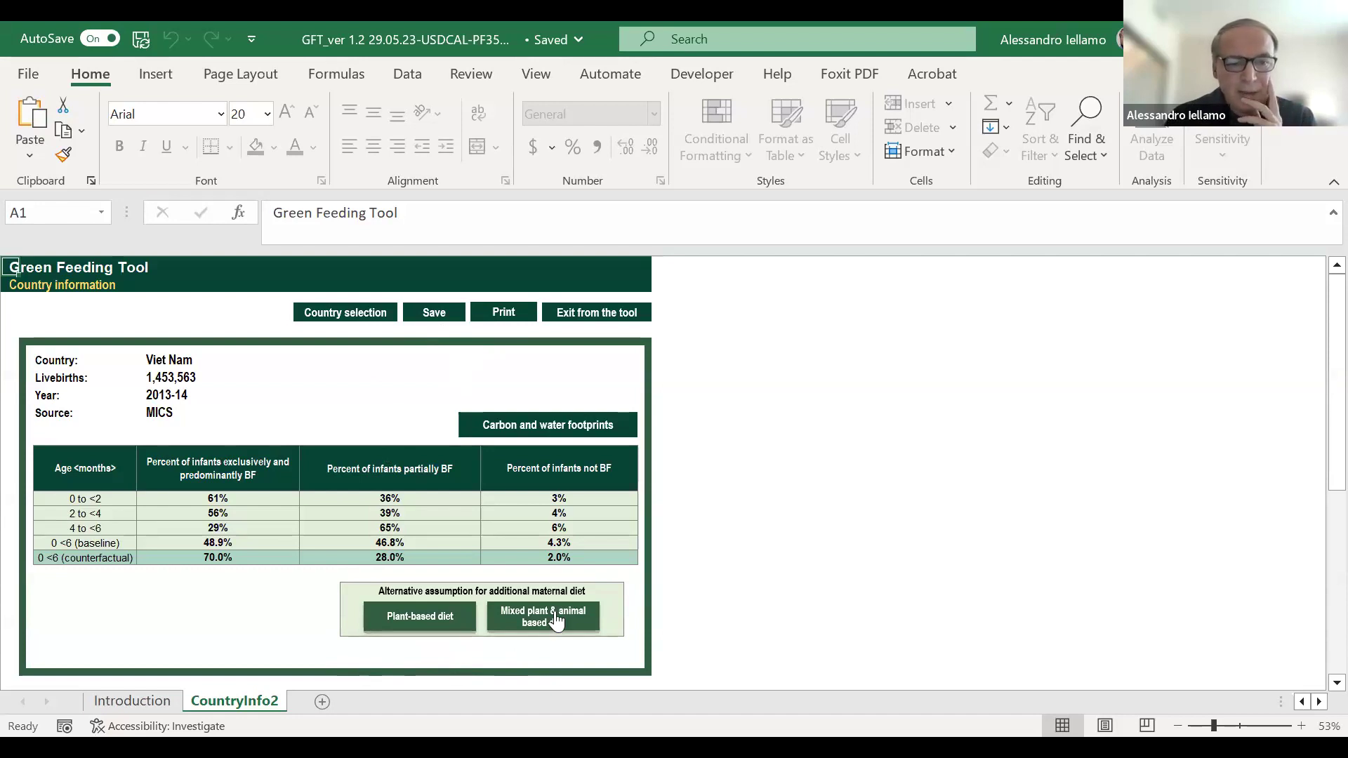
{"action": "left_click", "coordinate": [576, 430]}
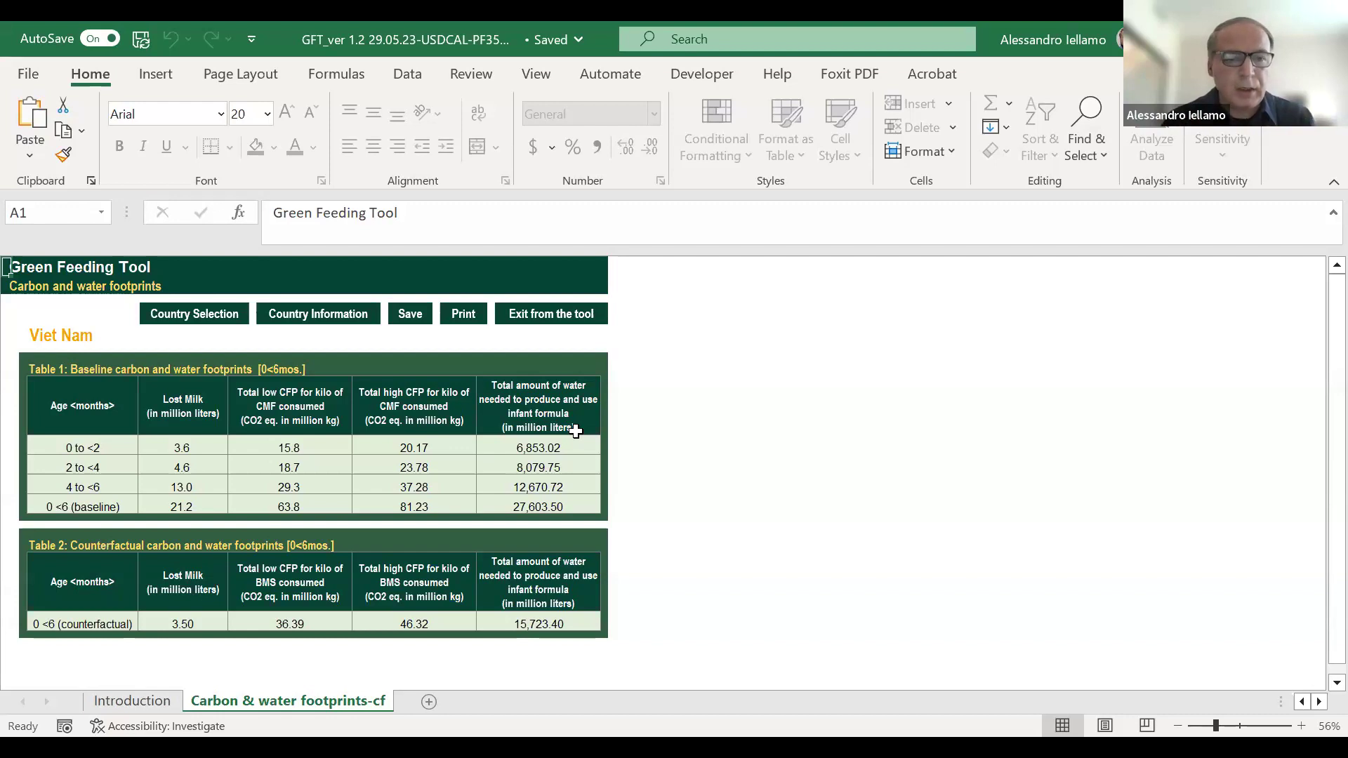
Return to the country selection, change the country to Australia, and continue to its country information.
{"action": "left_click", "coordinate": [235, 314]}
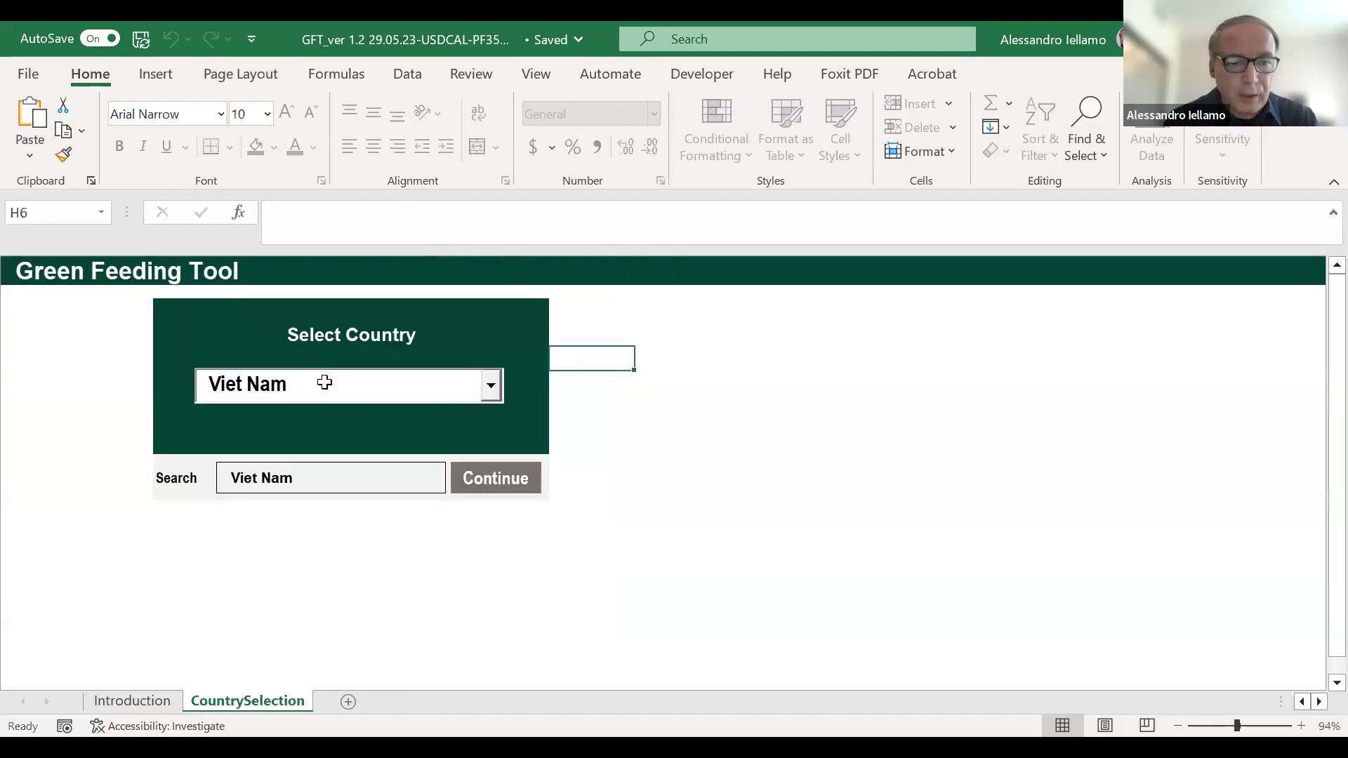
{"action": "left_click", "coordinate": [324, 382]}
{"action": "key", "text": "BackSpace"}
{"action": "key", "text": "BackSpace"}
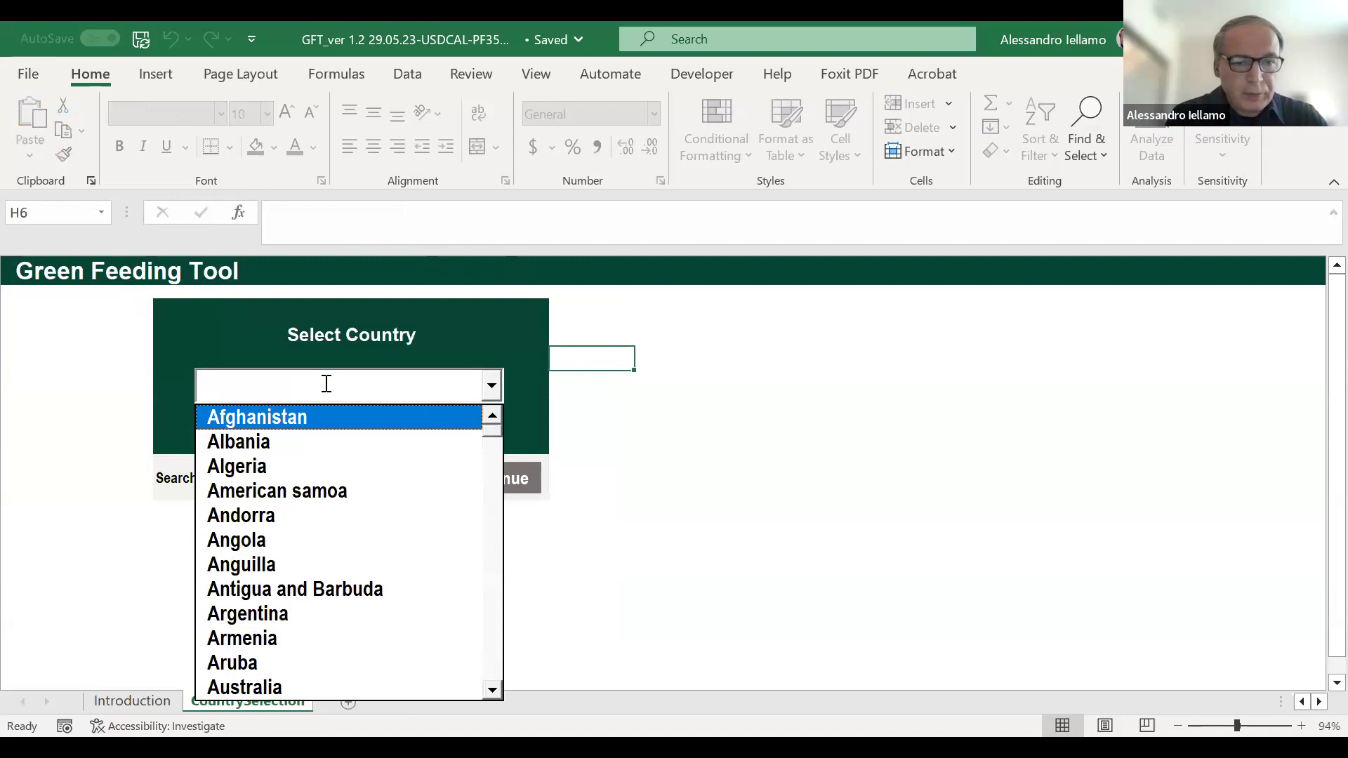
{"action": "type", "text": "Autsralian"}
{"action": "key", "text": "BackSpace"}
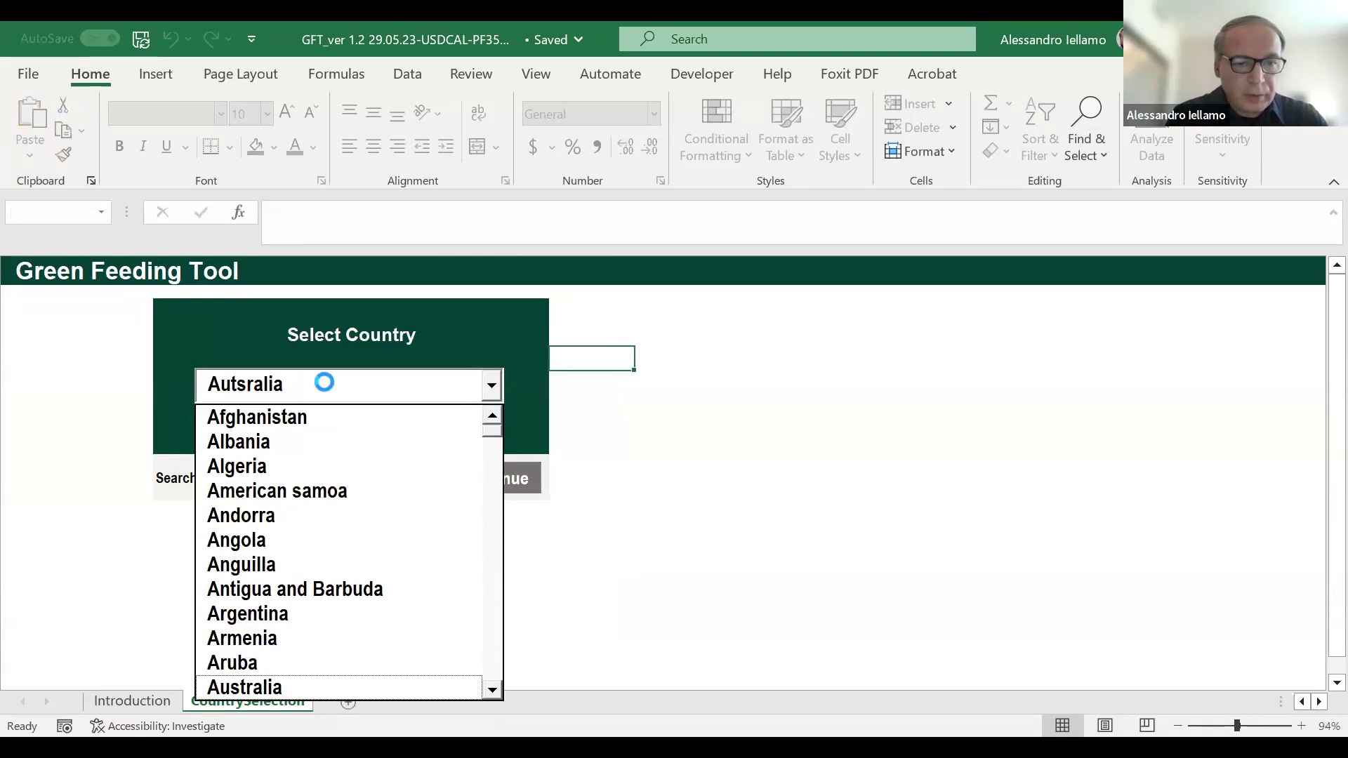
{"action": "key", "text": "BackSpace"}
{"action": "key", "text": "BackSpace"}
{"action": "key", "text": "BackSpace"}
{"action": "key", "text": "BackSpace"}
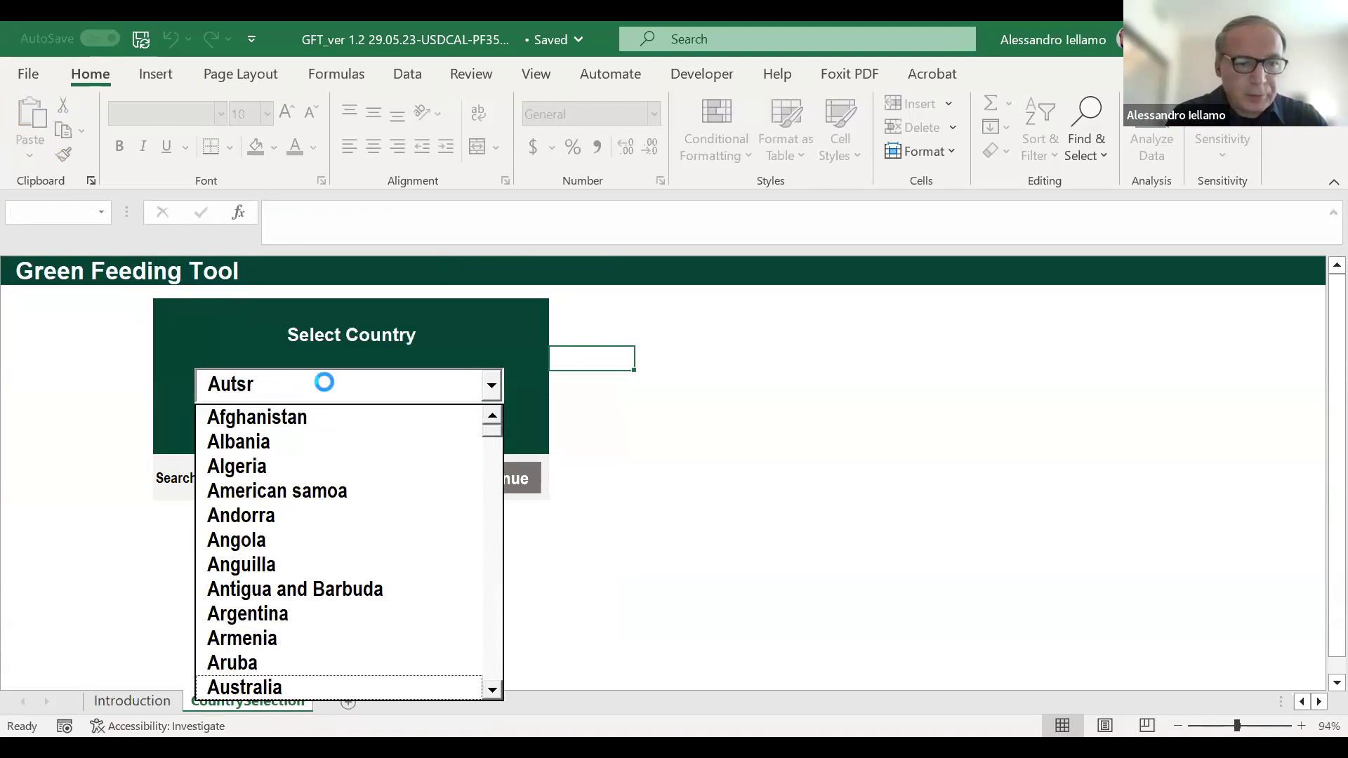
{"action": "left_click", "coordinate": [274, 685]}
{"action": "left_click", "coordinate": [491, 477]}
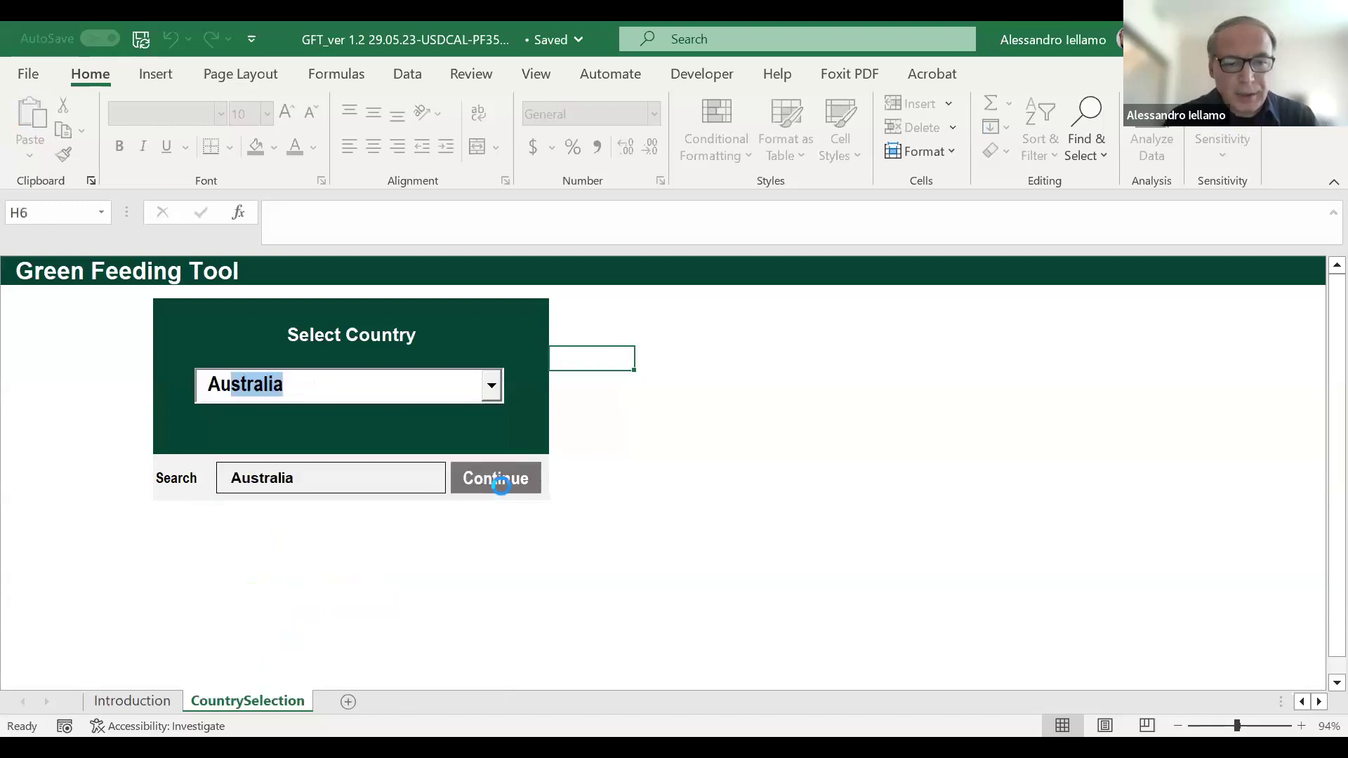